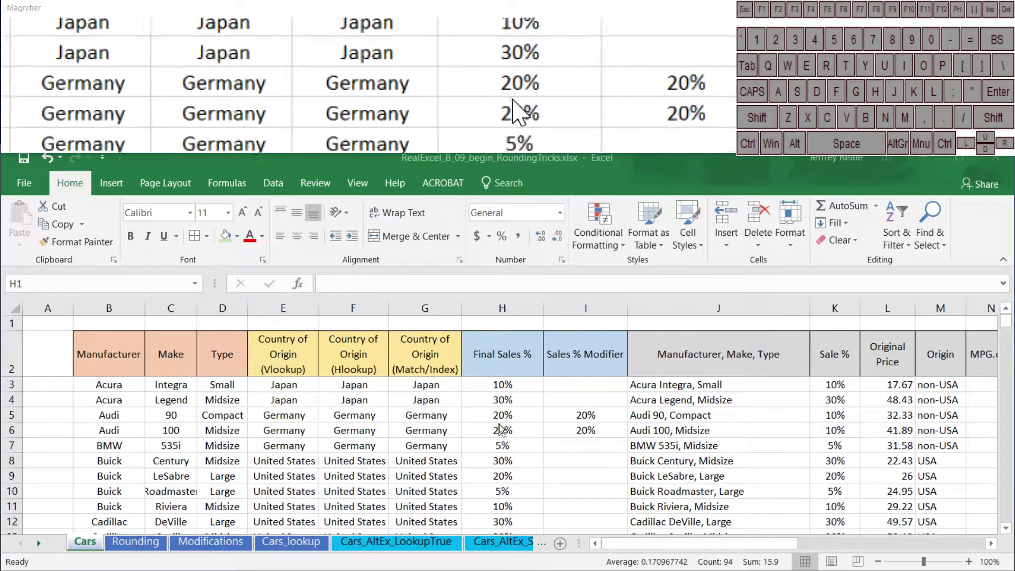
# Step: On the Rounding sheet, review the comparison table and examine the ROUND formula's arguments in C3
pyautogui.click(138, 540)
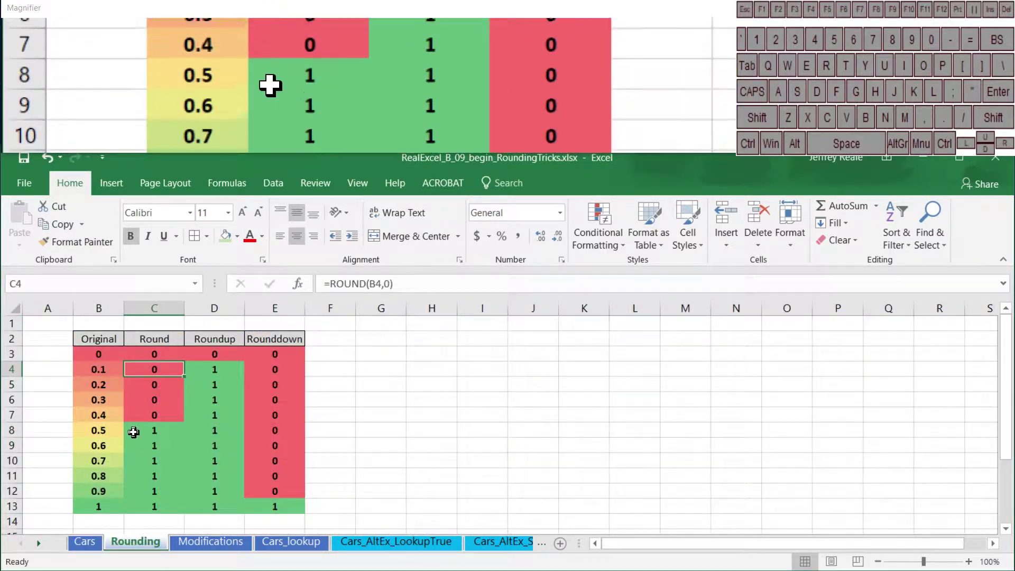
pyautogui.moveTo(106, 354); pyautogui.dragTo(270, 491)
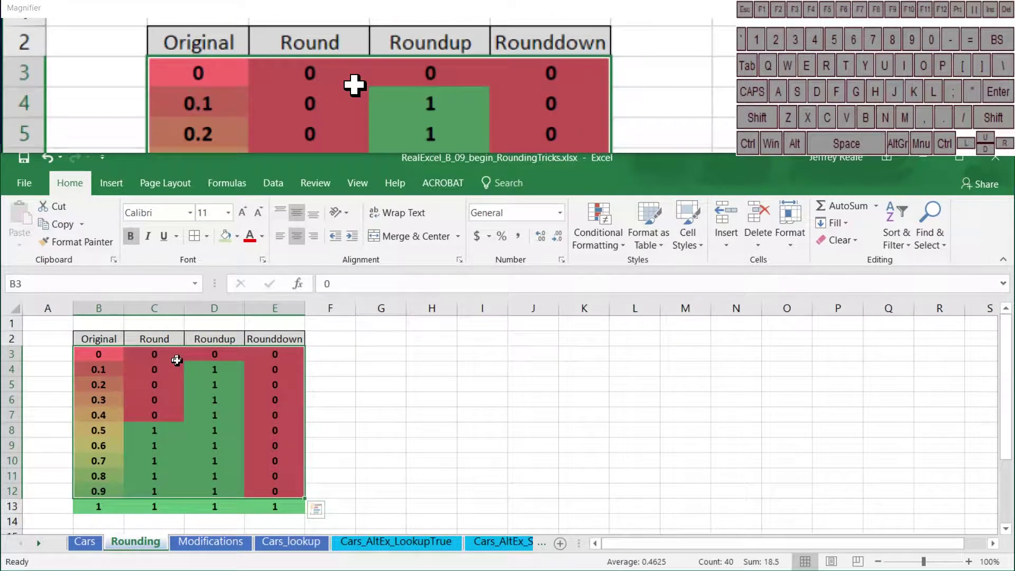
pyautogui.click(177, 365)
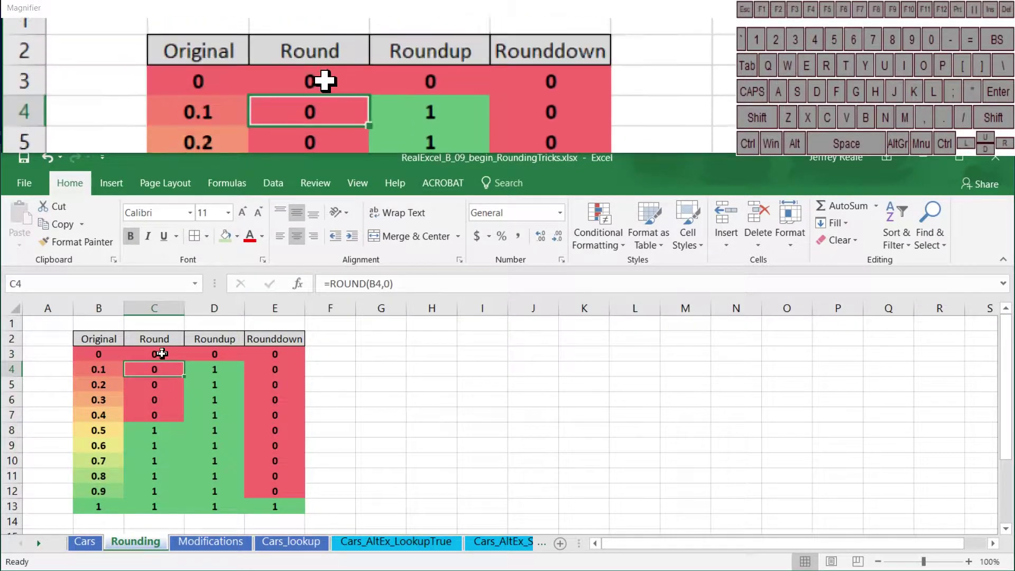
pyautogui.click(158, 353)
pyautogui.click(328, 288)
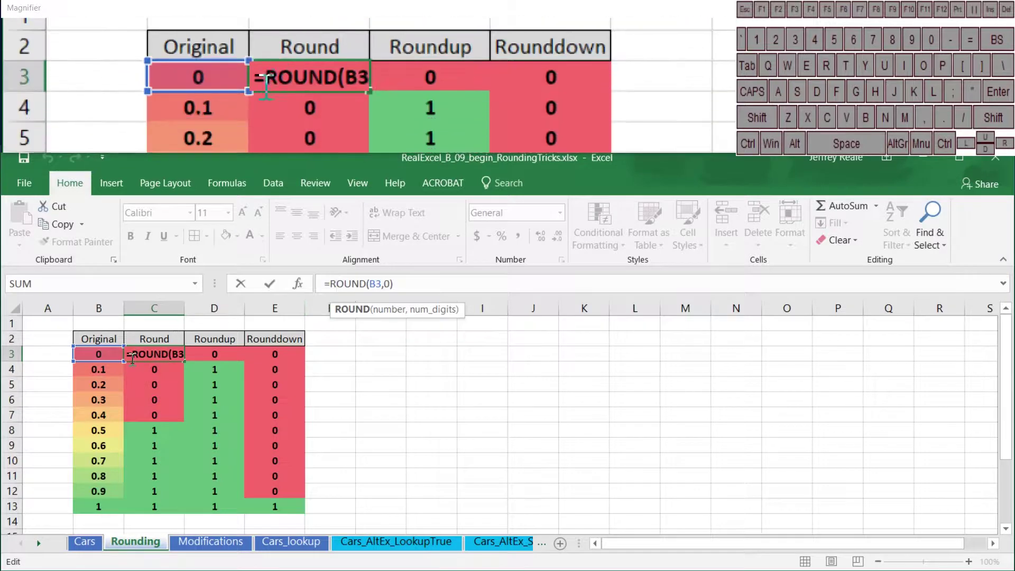
pyautogui.click(389, 285)
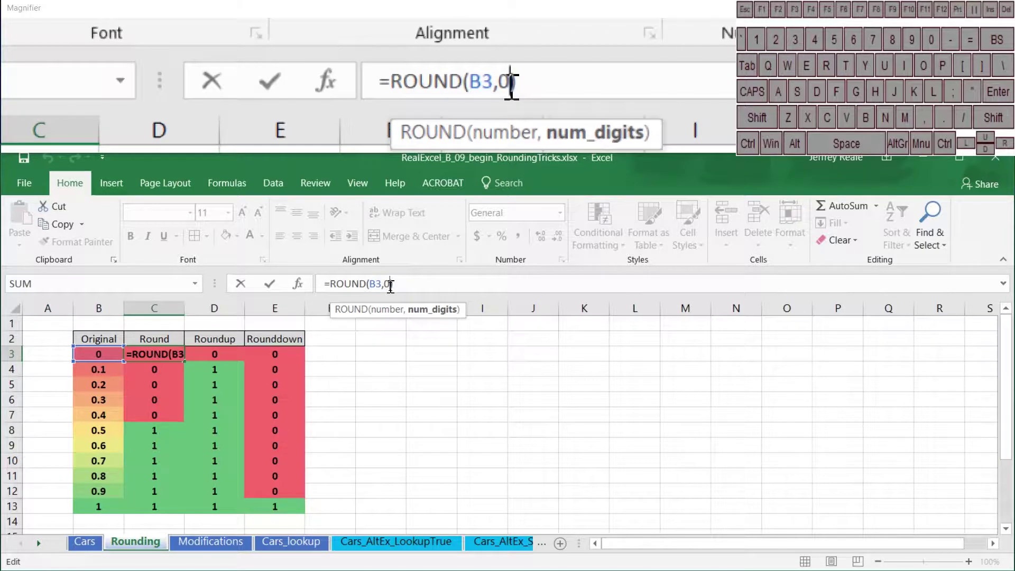
pyautogui.press('Return')
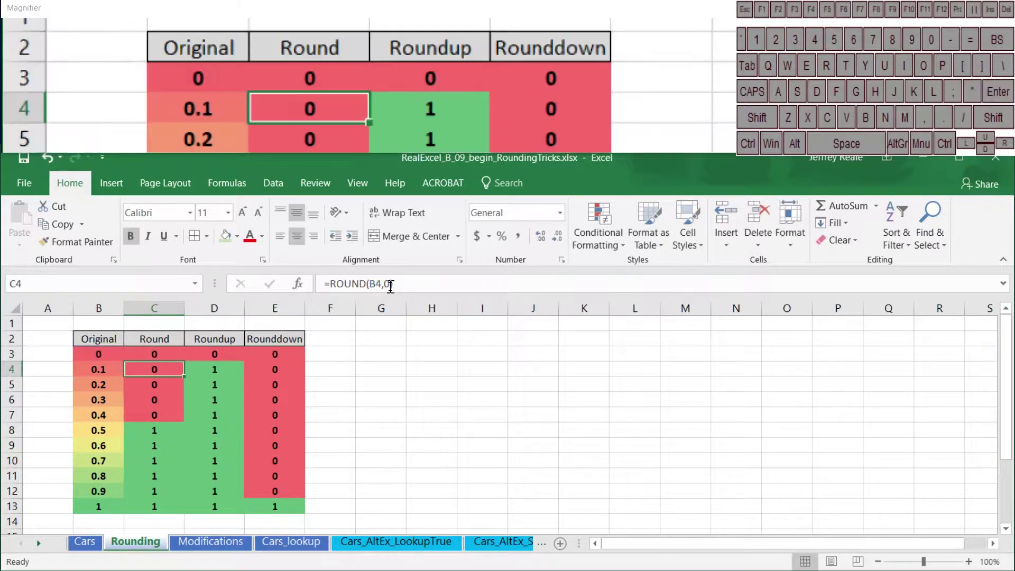
# Step: Compare the Round column's results with the Original values, checking where rounding switches from down to up
pyautogui.click(153, 359)
pyautogui.moveTo(152, 359); pyautogui.dragTo(156, 415)
pyautogui.click(157, 416)
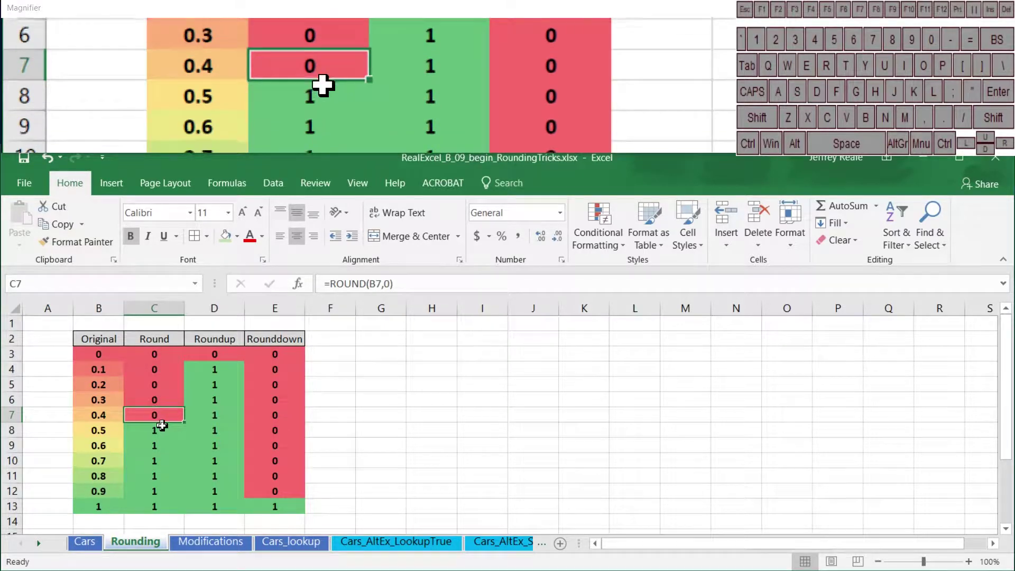
pyautogui.click(109, 428)
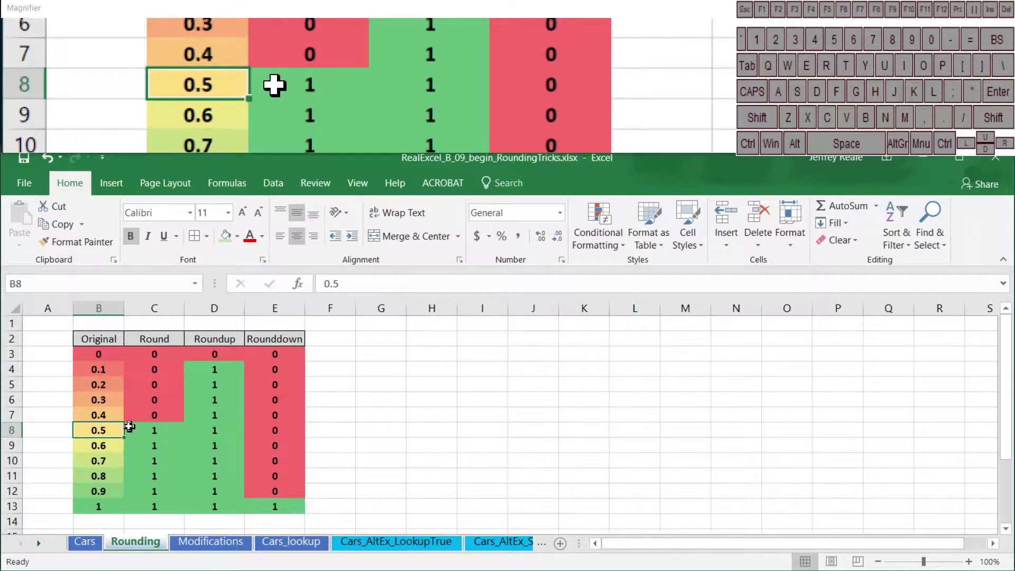
pyautogui.click(113, 415)
pyautogui.click(141, 415)
pyautogui.click(149, 403)
pyautogui.click(146, 384)
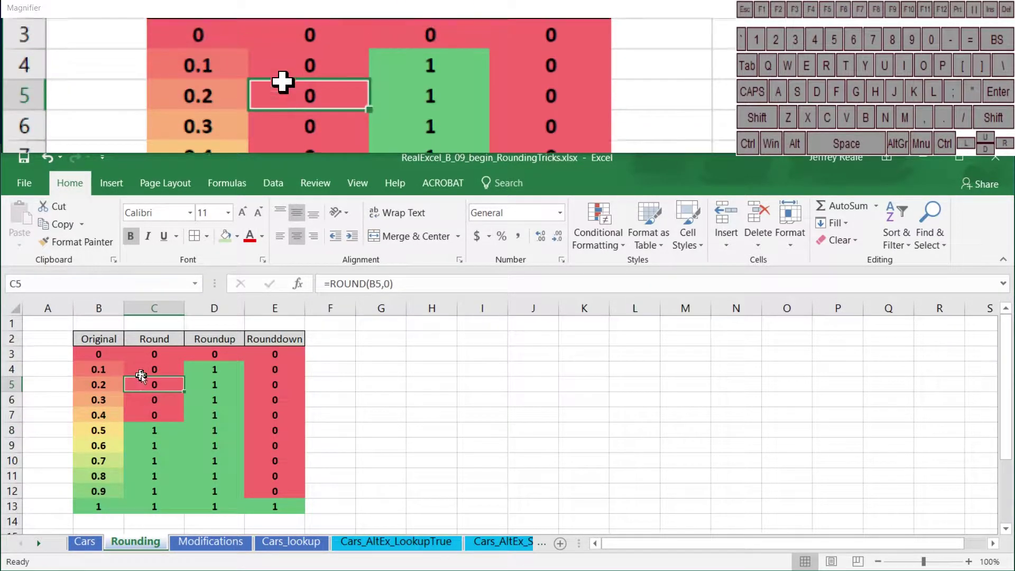
pyautogui.click(146, 369)
# Step: Examine the ROUNDUP formula in D3 and the results down to D13, plus the first Rounddown cell
pyautogui.click(216, 354)
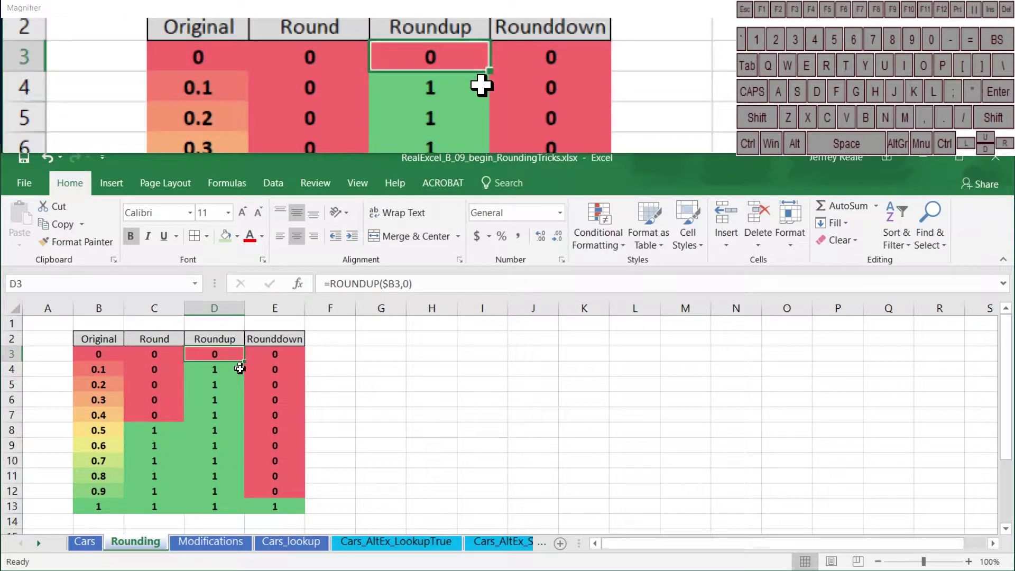
pyautogui.moveTo(226, 369); pyautogui.dragTo(214, 516)
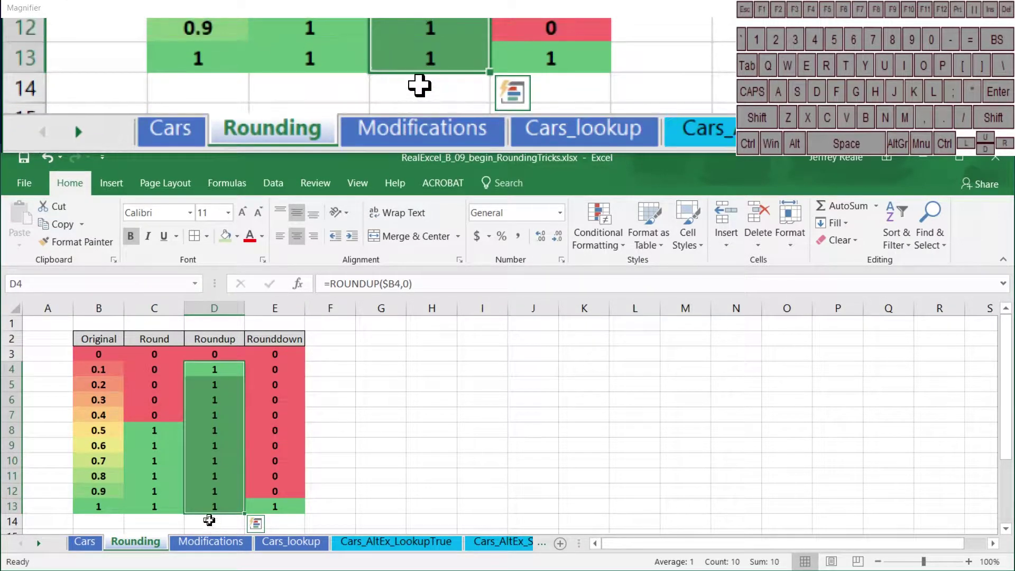
pyautogui.click(264, 351)
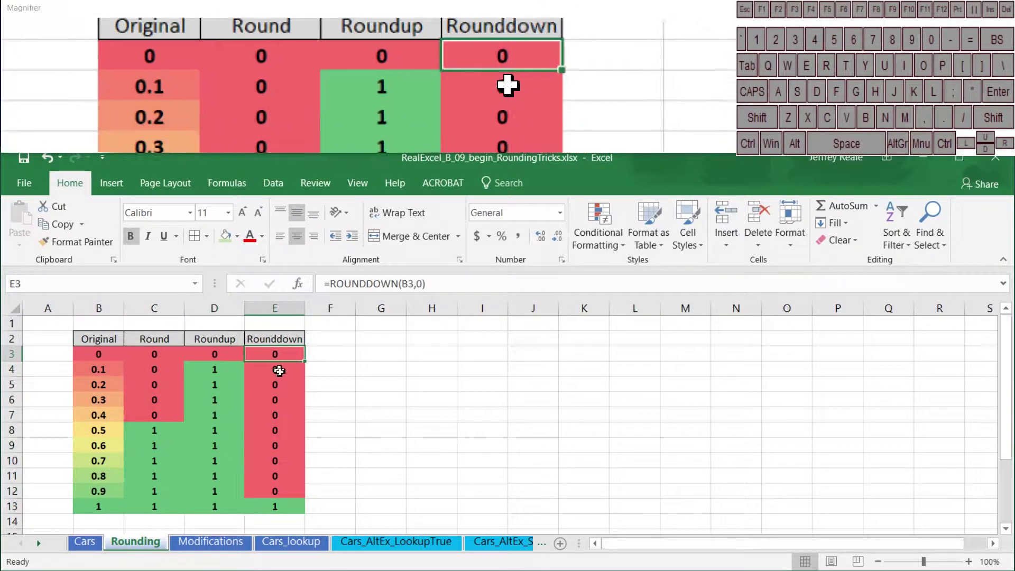
# Step: Try 1.1 as an extra Original value in B14 and undo the entry
pyautogui.click(103, 522)
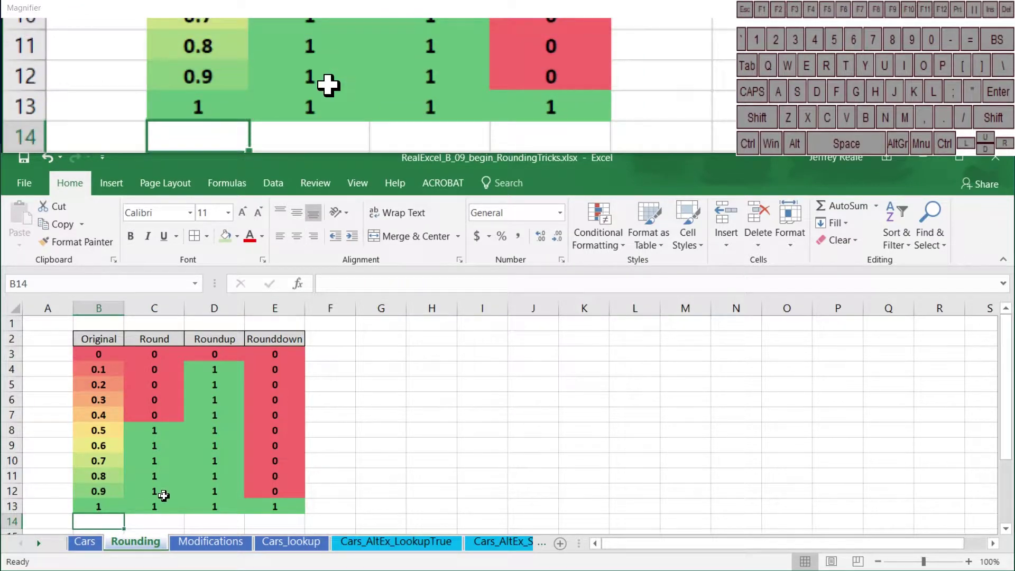
pyautogui.write('1.1')
pyautogui.press('Return')
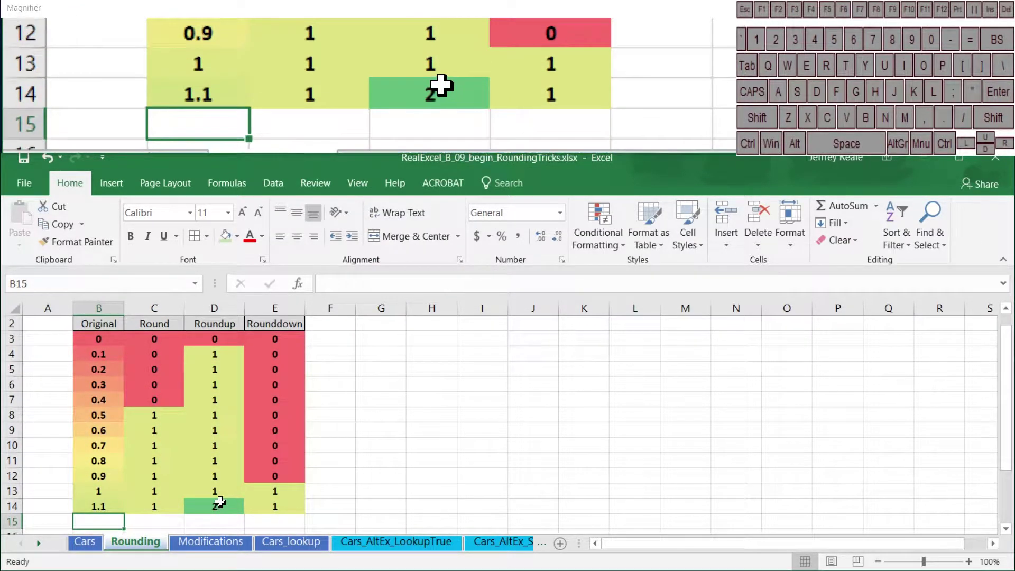
pyautogui.hotkey('ctrl', 'z')
pyautogui.scroll(1, 228, 476)
pyautogui.click(239, 449)
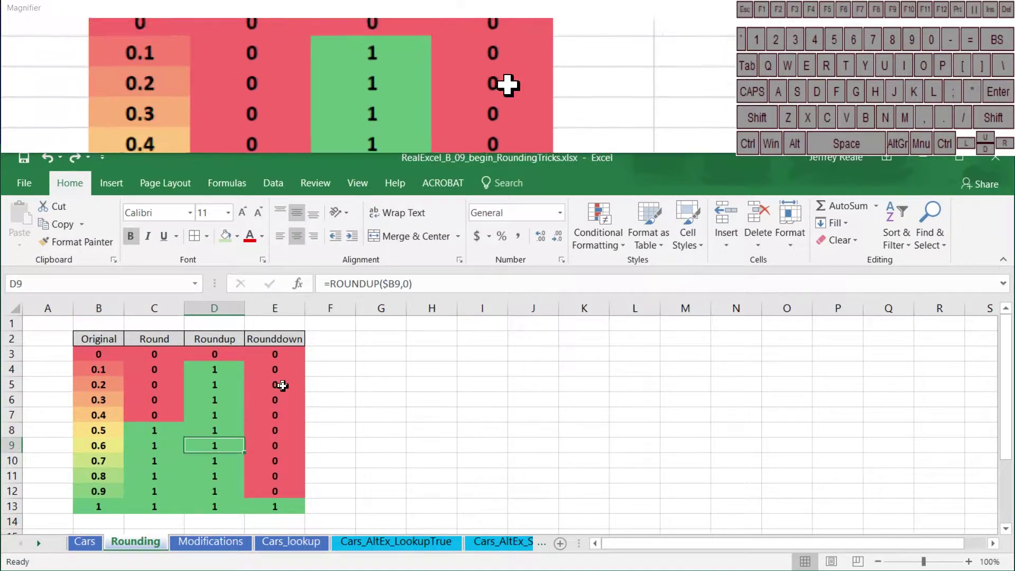
# Step: Examine the ROUNDDOWN formulas and results in the Rounddown column from E3 down to E13
pyautogui.click(281, 352)
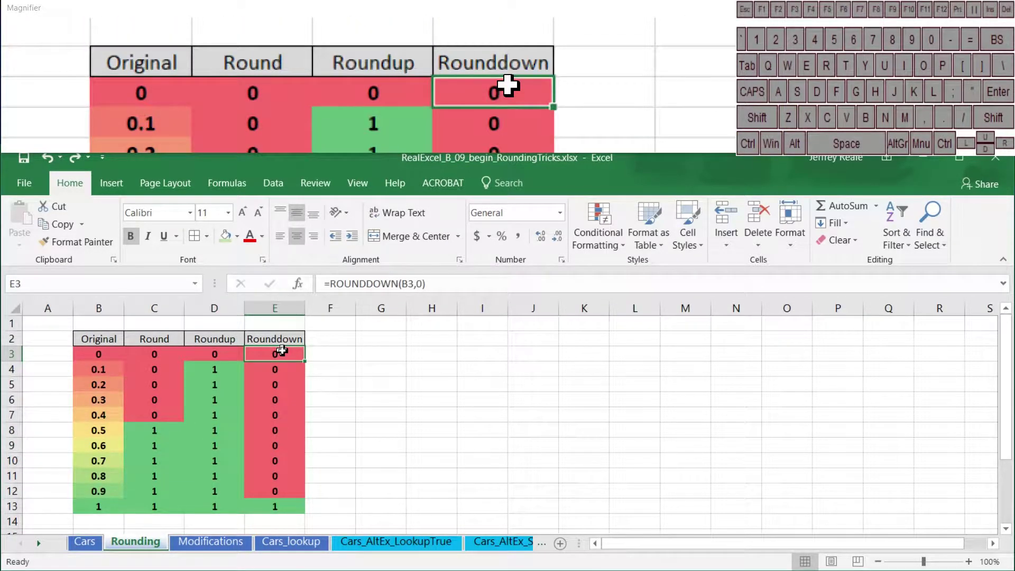
pyautogui.click(284, 372)
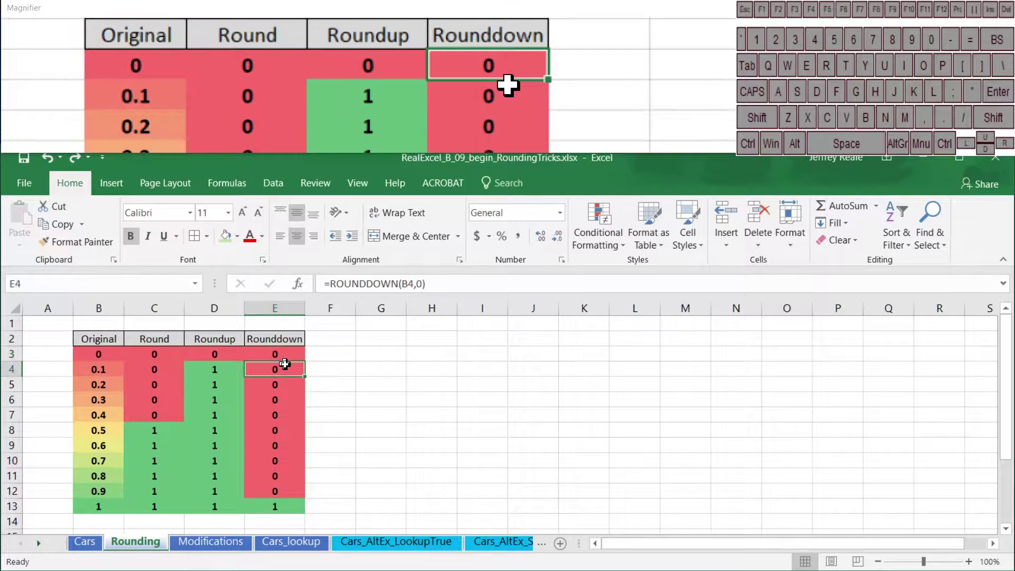
pyautogui.click(286, 386)
pyautogui.click(284, 417)
pyautogui.click(286, 431)
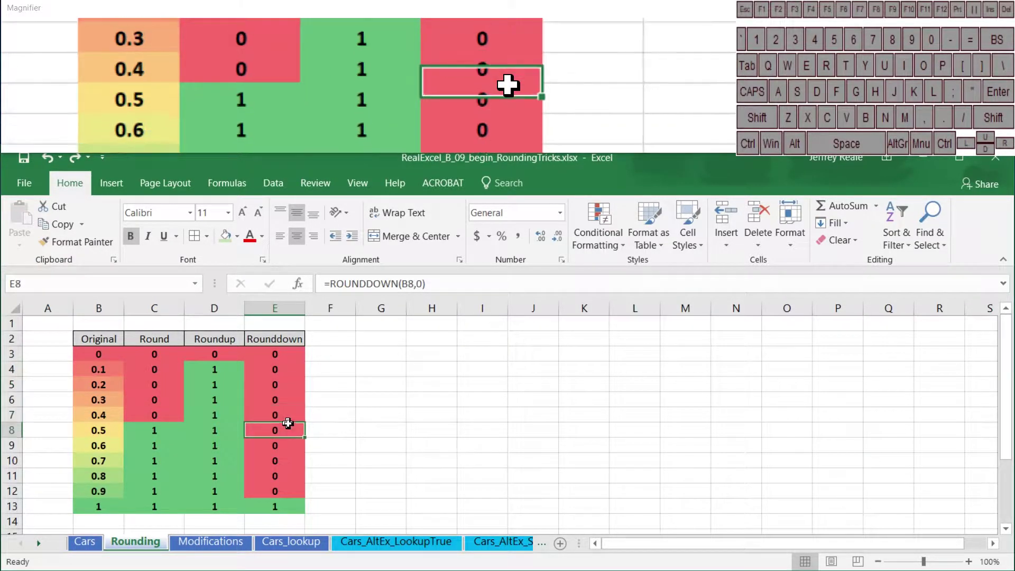
pyautogui.click(292, 462)
pyautogui.click(293, 475)
pyautogui.click(293, 491)
pyautogui.click(289, 505)
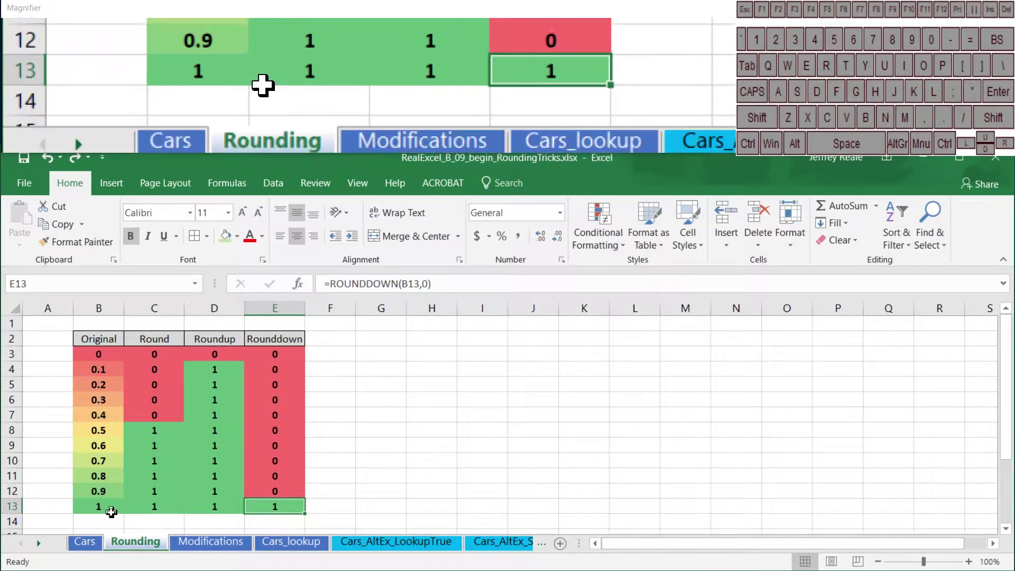
# Step: On the Cars sheet, insert a blank column before the Final Sales % column
pyautogui.click(79, 542)
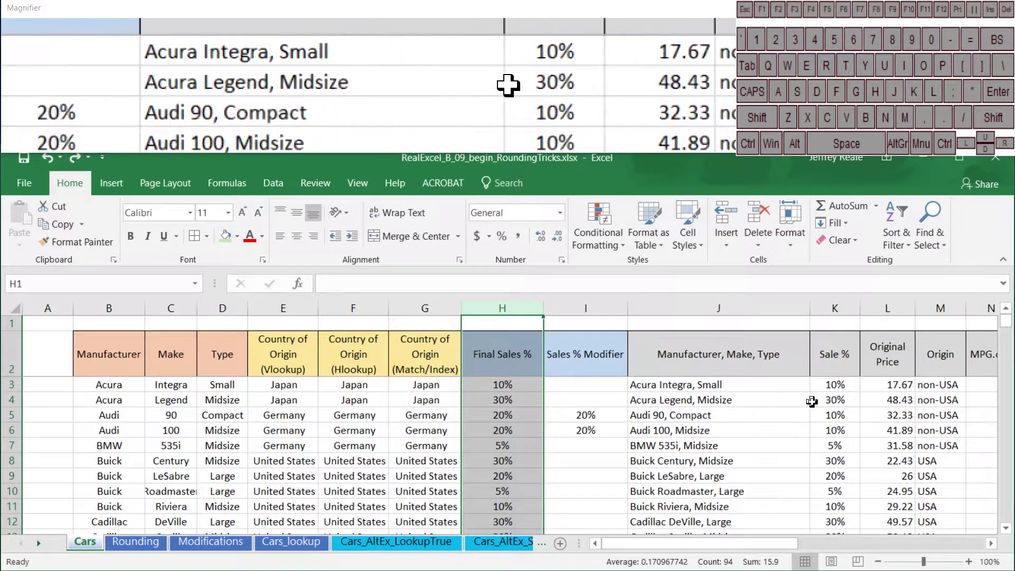
pyautogui.rightClick(482, 308)
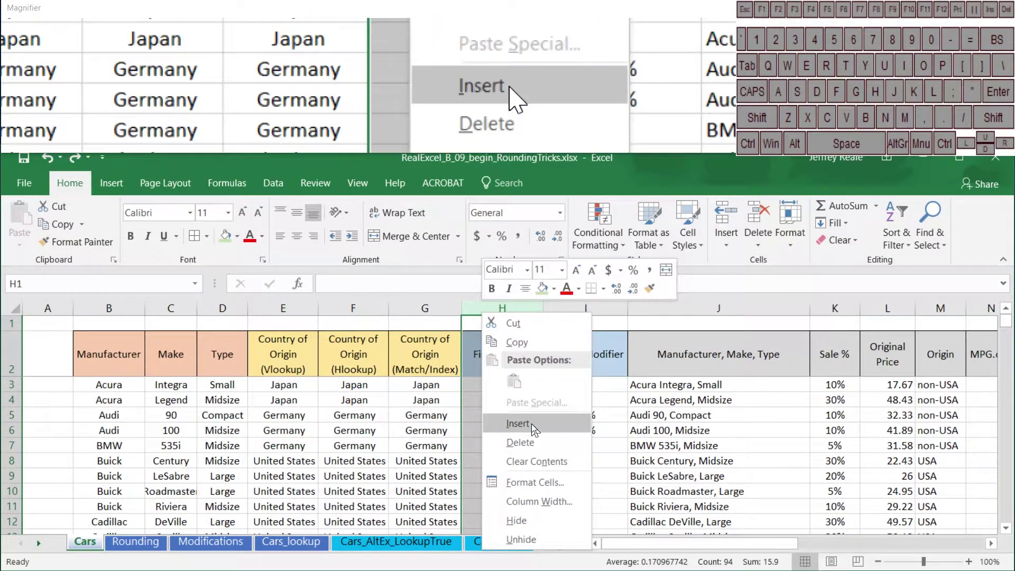
pyautogui.click(531, 423)
# Step: Fill header cell H2 of the new column with light green and title it "Sales Price"
pyautogui.click(496, 348)
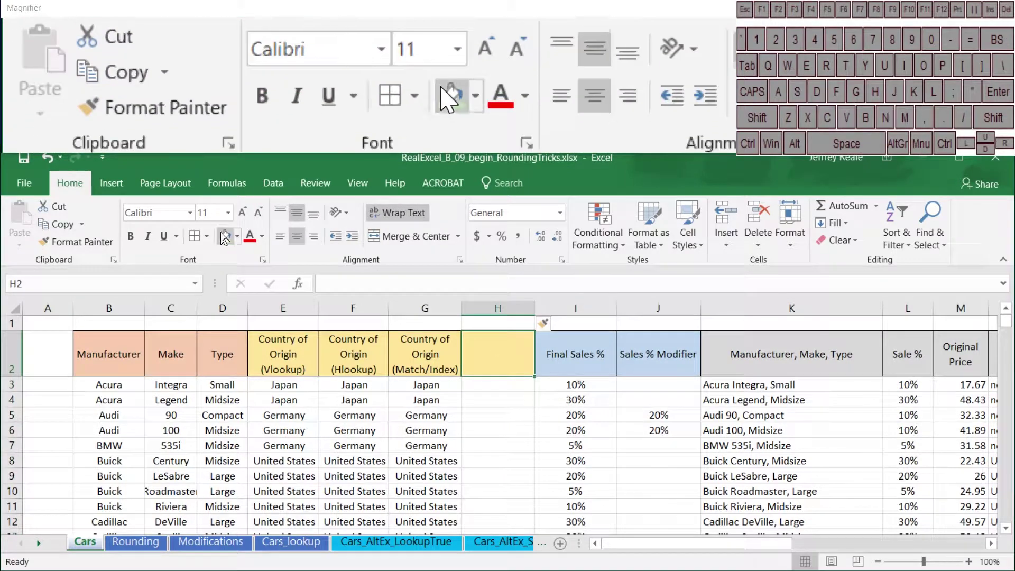
pyautogui.click(225, 236)
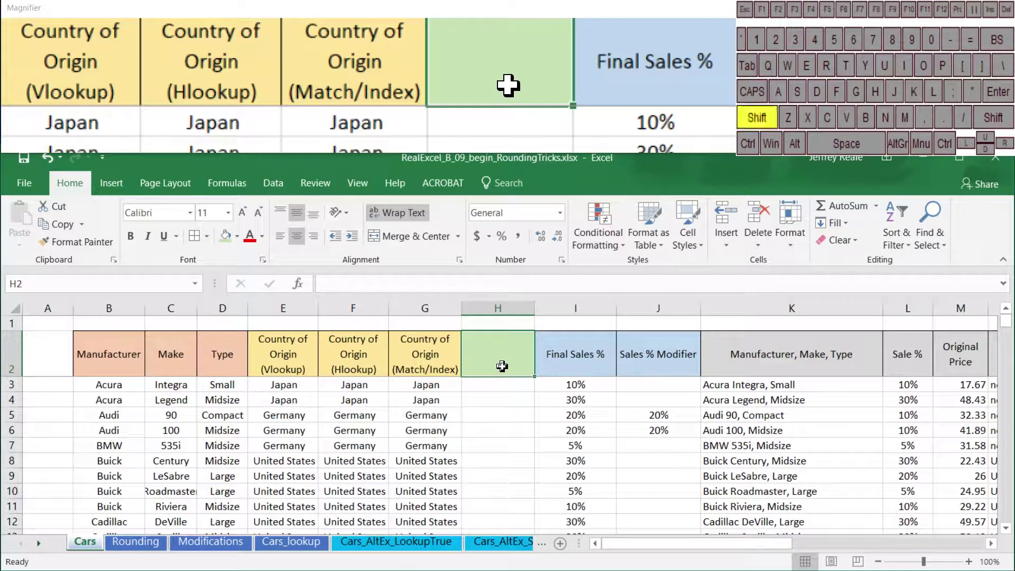
pyautogui.write('Fales')
pyautogui.press('BackSpace')
pyautogui.press('BackSpace')
pyautogui.press('BackSpace')
pyautogui.press('BackSpace')
pyautogui.press('BackSpace')
pyautogui.write('Sales Price')
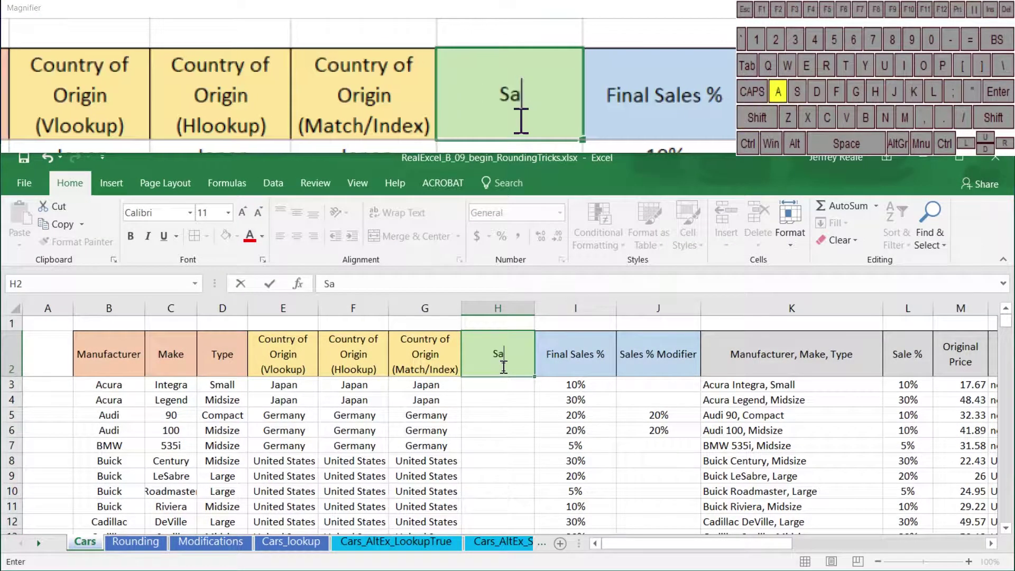
pyautogui.press('Return')
# Step: Enter the formula =$M3*(1-I3) in H3 to calculate the discounted price from Original Price and Final Sales %
pyautogui.write('=')
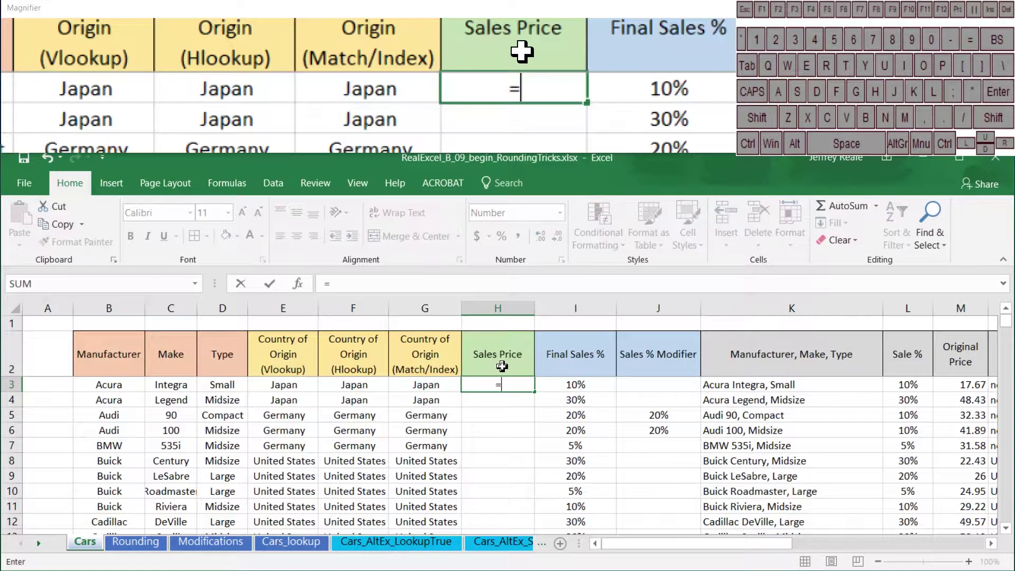
pyautogui.click(960, 386)
pyautogui.press('F4')
pyautogui.press('F4')
pyautogui.press('F4')
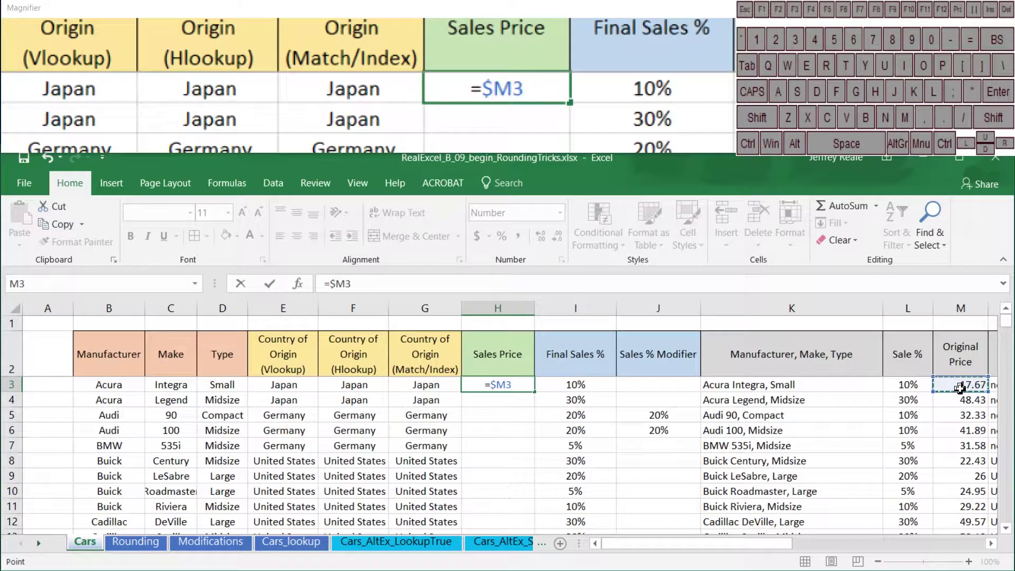
pyautogui.write('*(1')
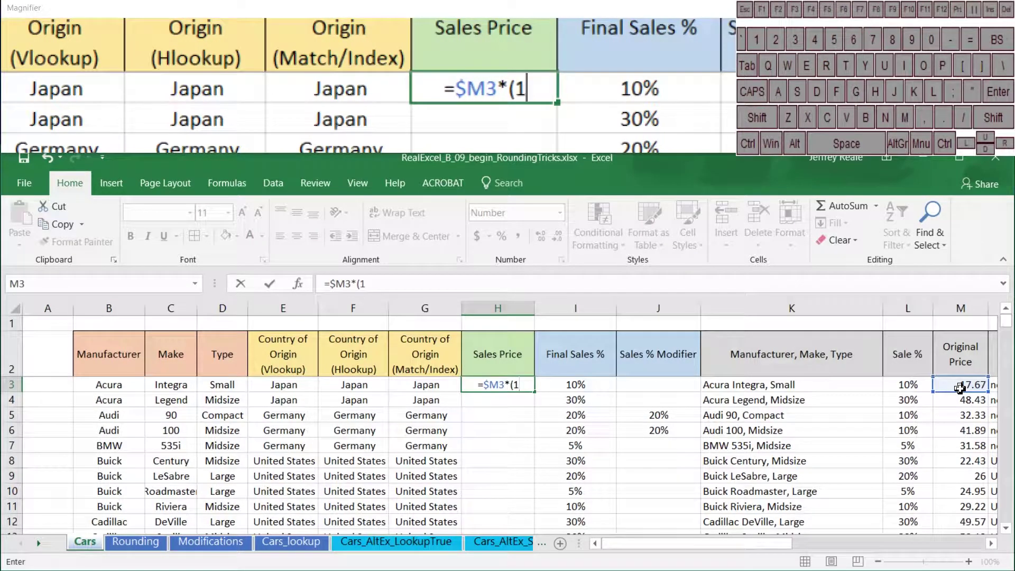
pyautogui.write('-')
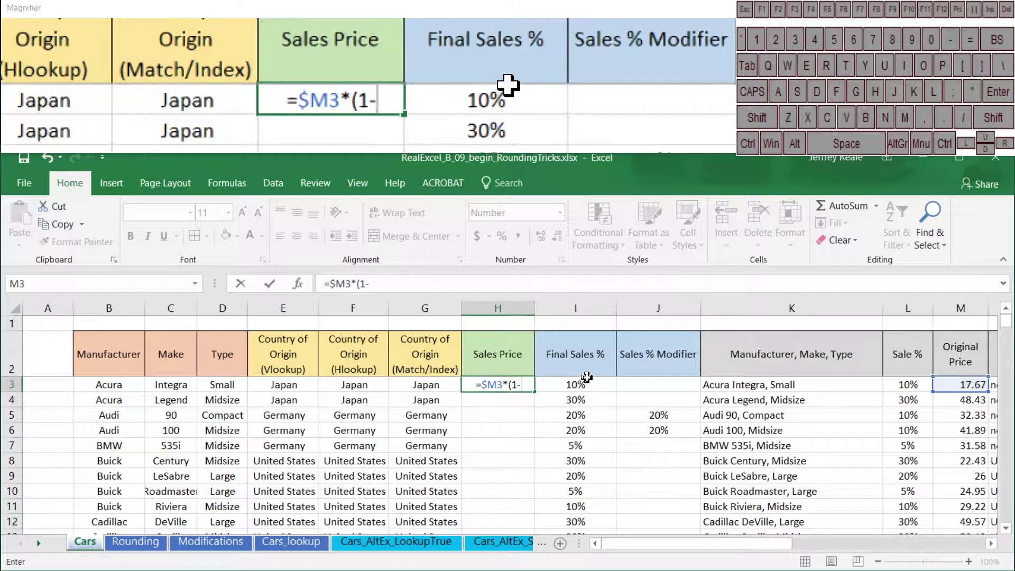
pyautogui.click(583, 381)
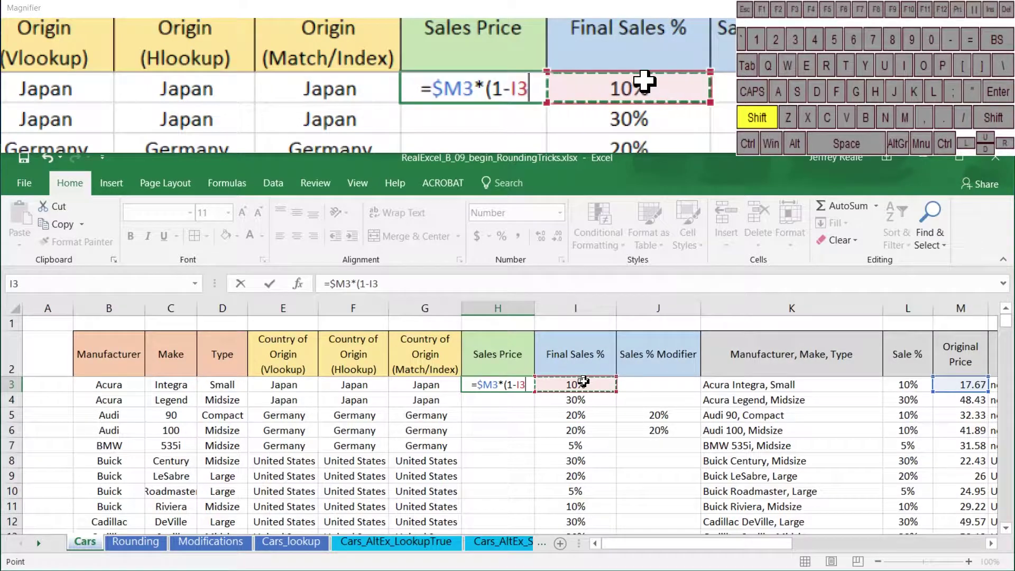
pyautogui.write(')')
pyautogui.press('Return')
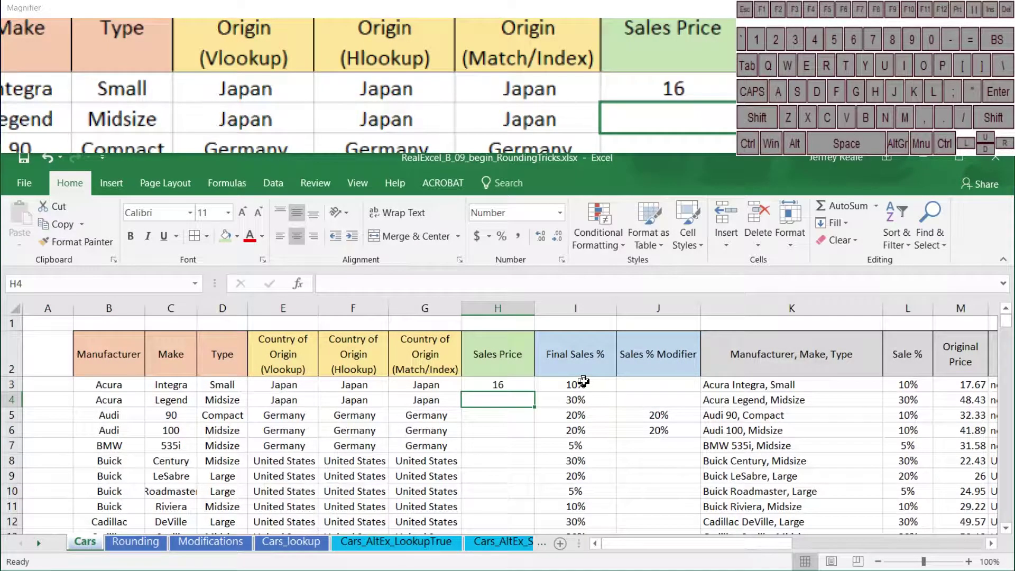
# Step: Display the Sales Price in H3 with three decimal places and fill its formula down the whole column
pyautogui.click(516, 383)
pyautogui.click(542, 236)
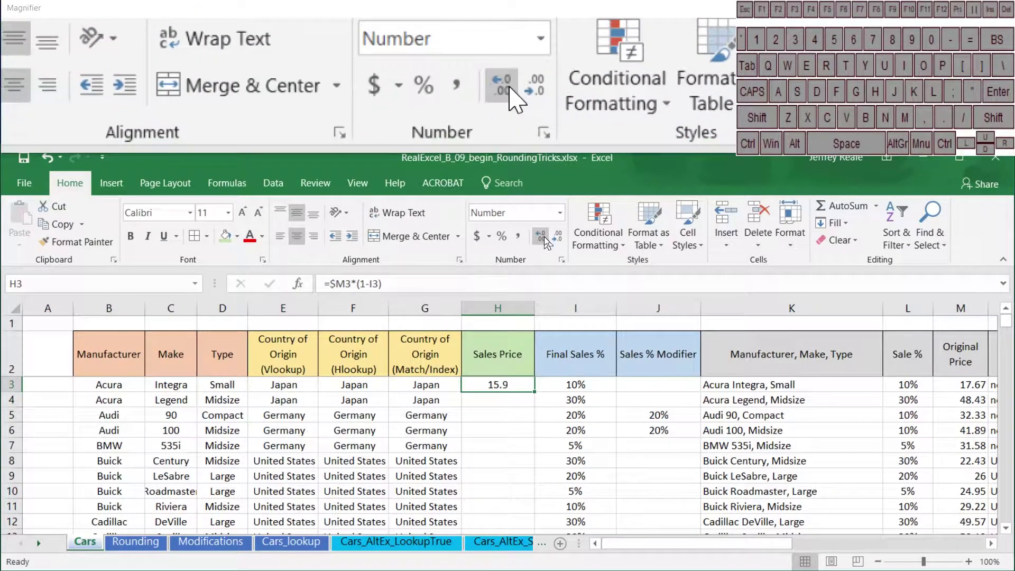
pyautogui.click(543, 236)
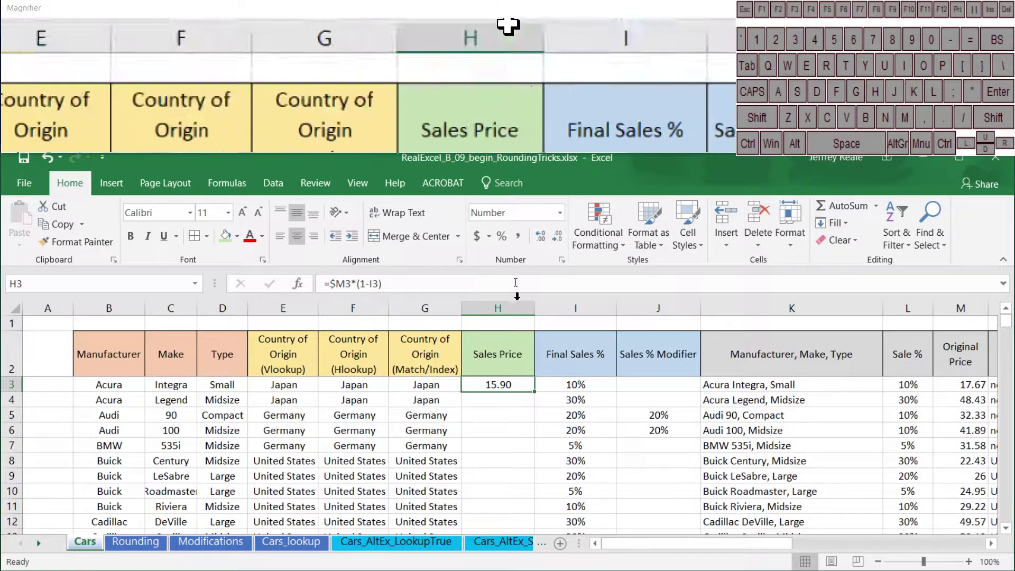
pyautogui.click(538, 238)
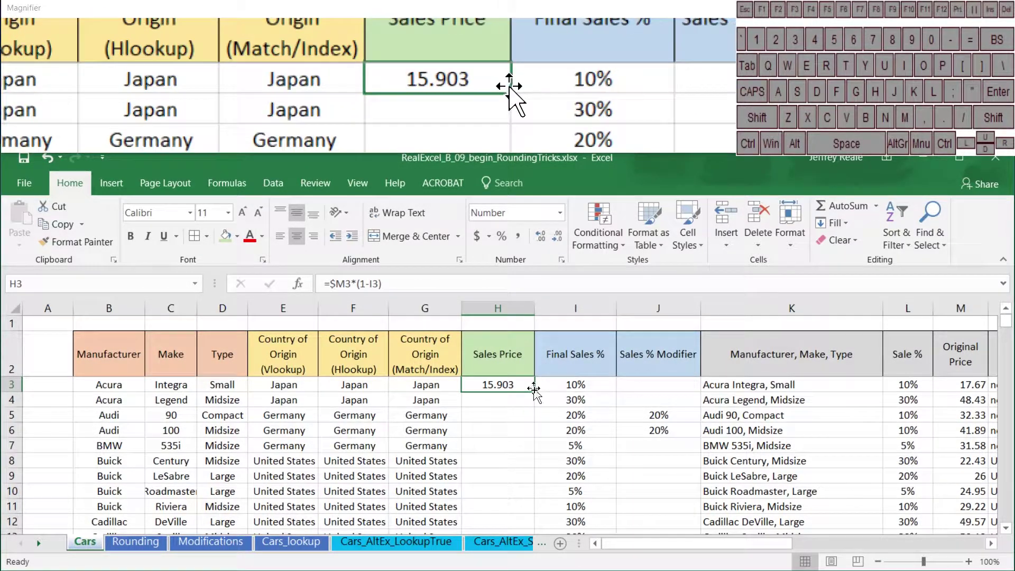
pyautogui.doubleClick(535, 391)
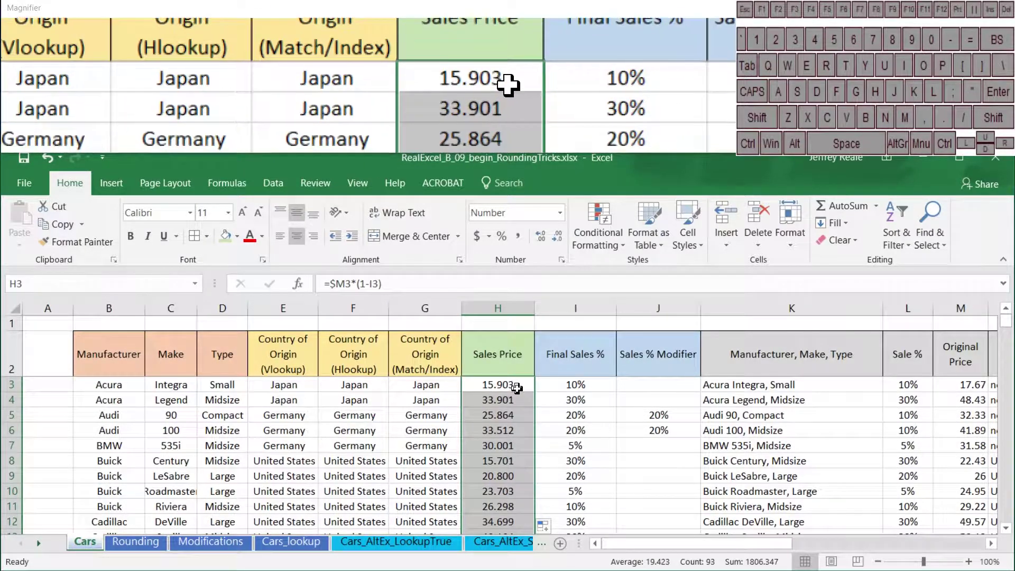
pyautogui.scroll(-2, 534, 466)
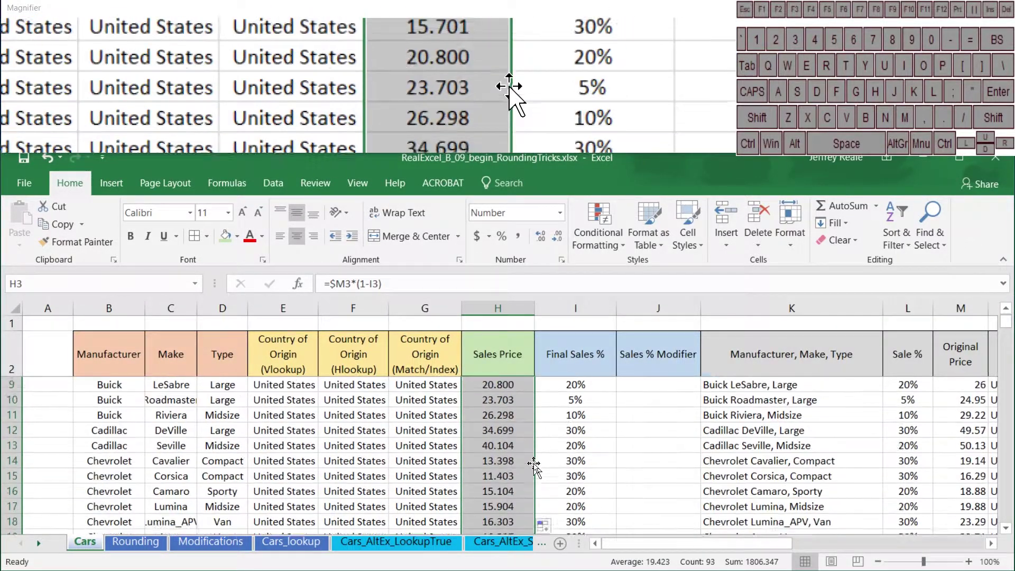
# Step: Wrap the Sales Price formula in H3 in ROUNDUP with 0 digits, giving =ROUNDUP($M3*(1-I3),0)
pyautogui.scroll(2, 533, 464)
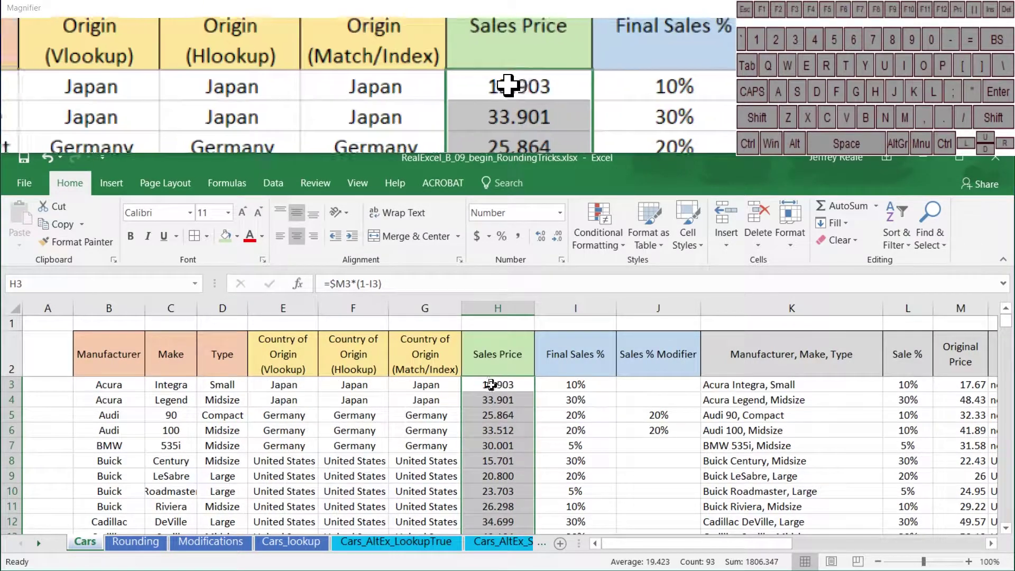
pyautogui.click(495, 386)
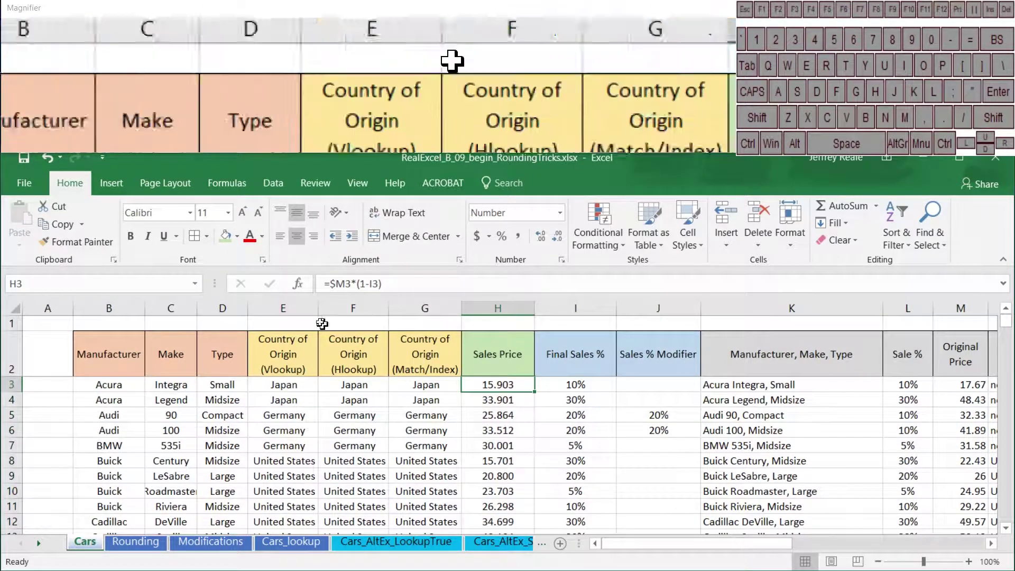
pyautogui.click(330, 284)
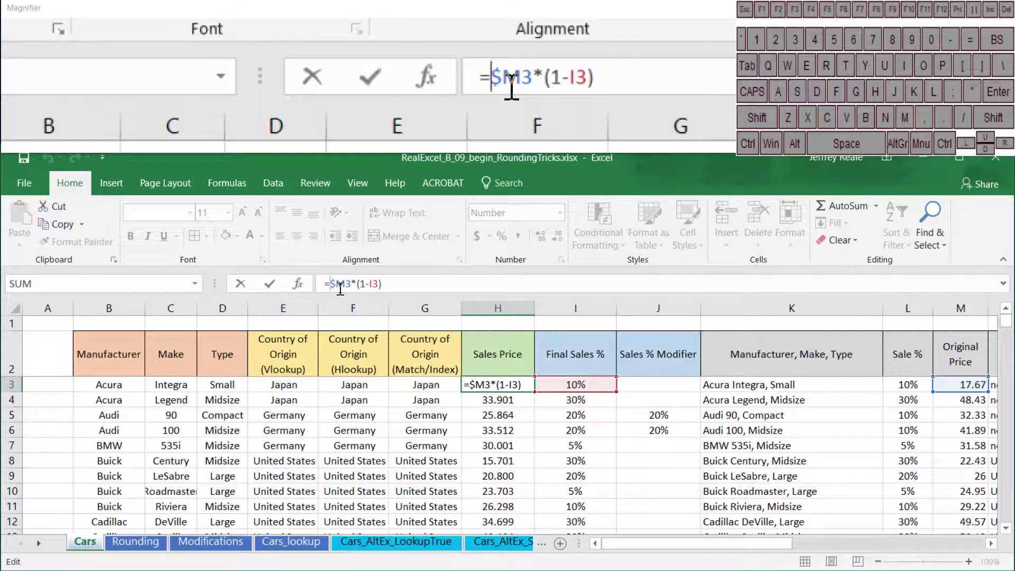
pyautogui.write('Roundup(')
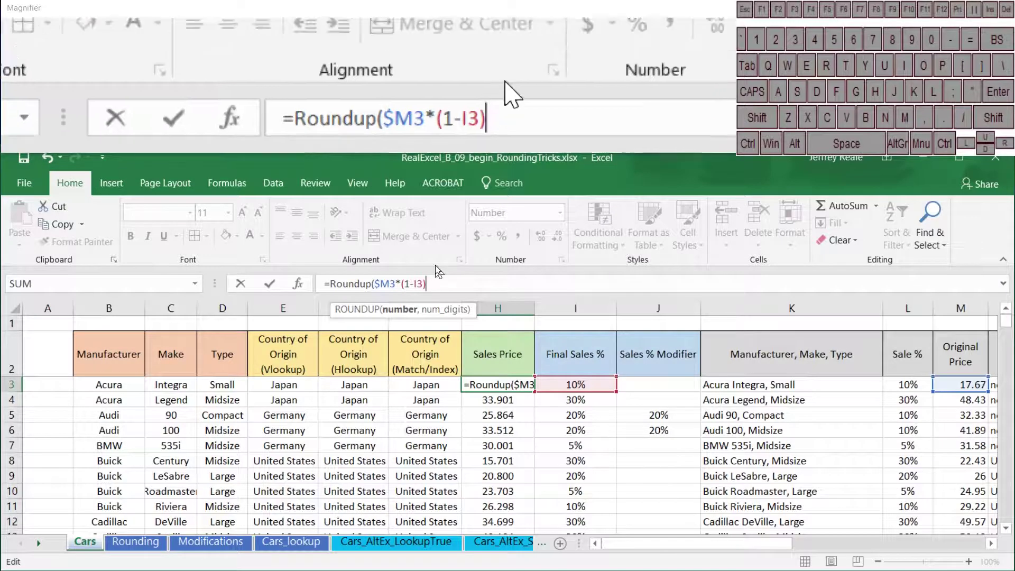
pyautogui.press('shift')
pyautogui.write(',')
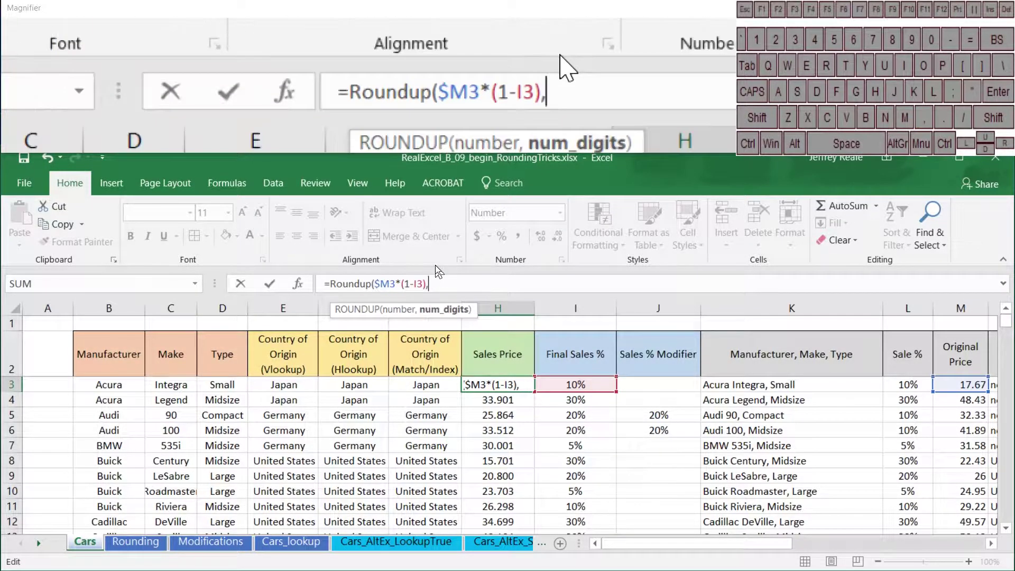
pyautogui.write('0)')
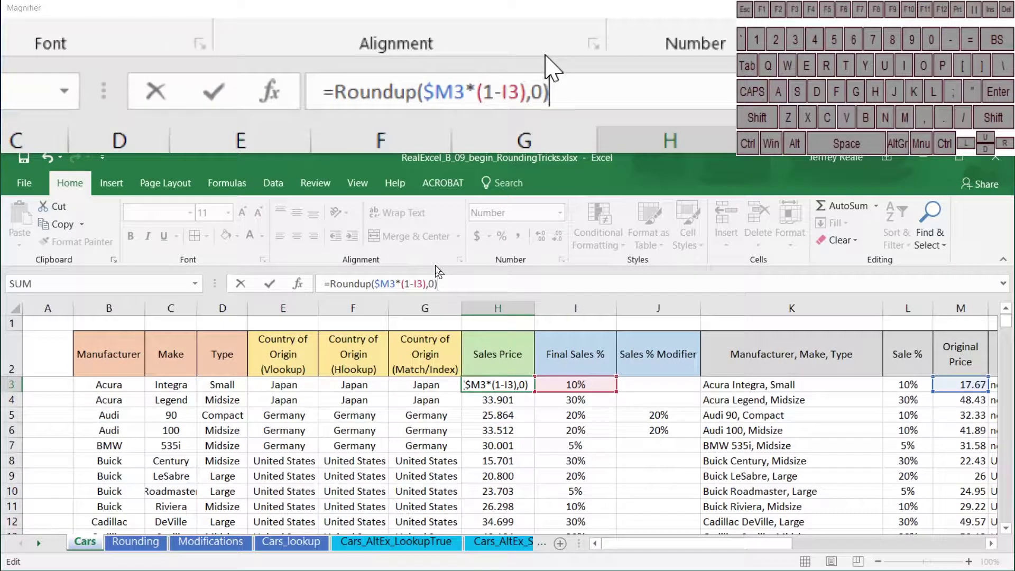
pyautogui.press('Return')
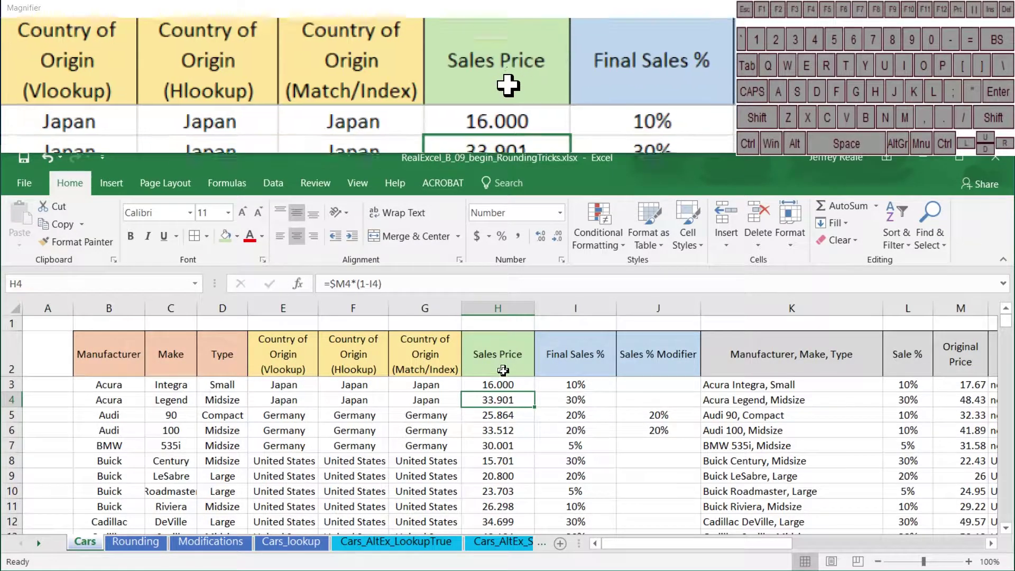
# Step: Fill the ROUNDUP formula from H3 down the whole Sales Price column
pyautogui.click(529, 390)
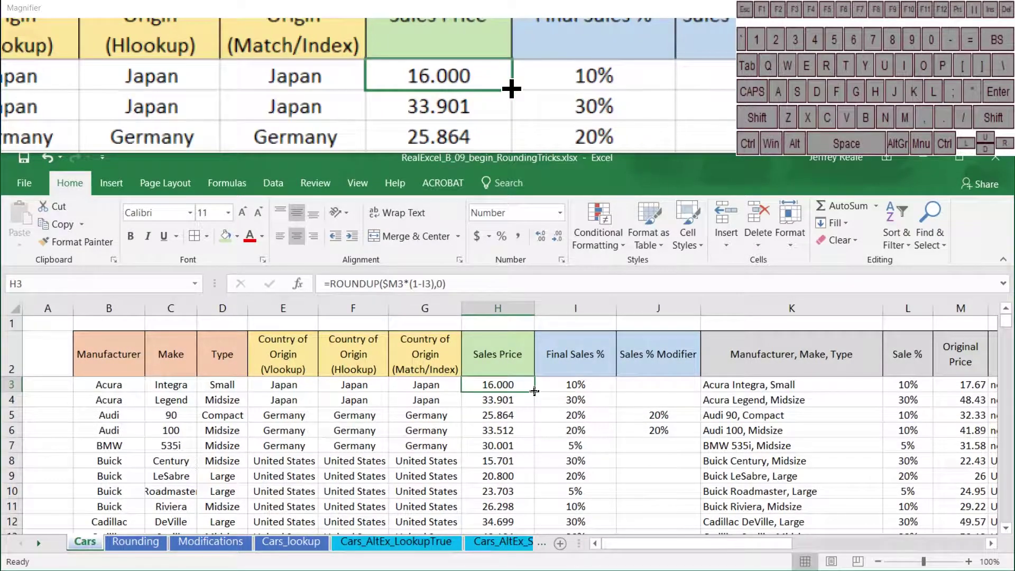
pyautogui.moveTo(534, 391); pyautogui.dragTo(533, 436)
pyautogui.click(527, 404)
pyautogui.click(529, 418)
pyautogui.click(533, 436)
pyautogui.doubleClick(535, 438)
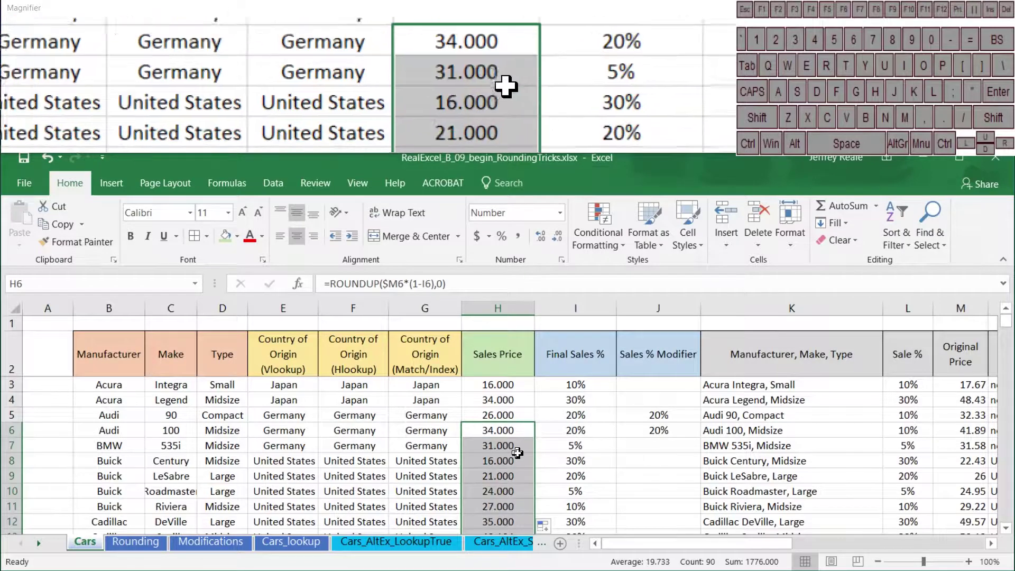
# Step: Subtract .001 from the rounded-up price at the end of the formula in H3
pyautogui.click(489, 388)
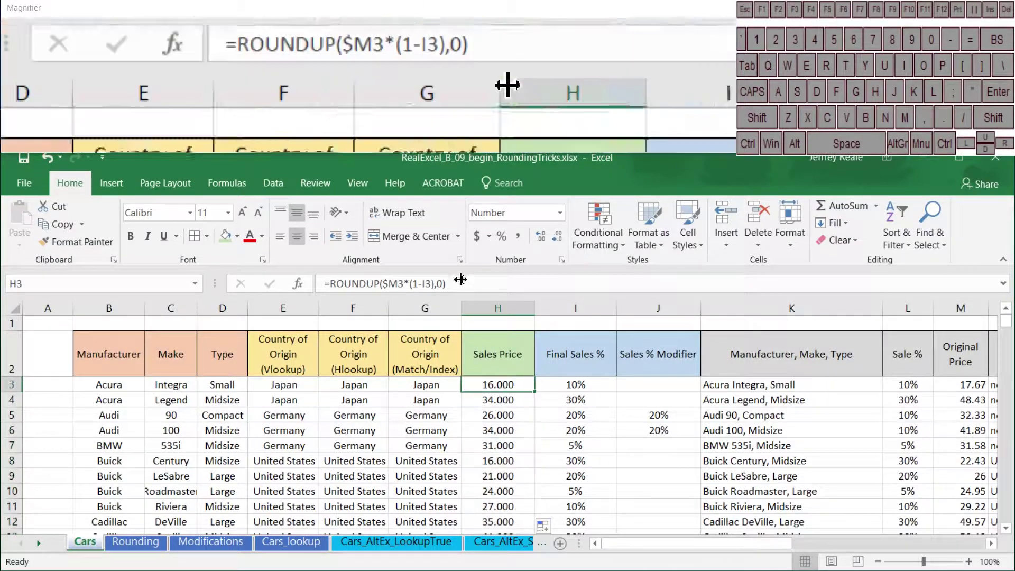
pyautogui.click(463, 284)
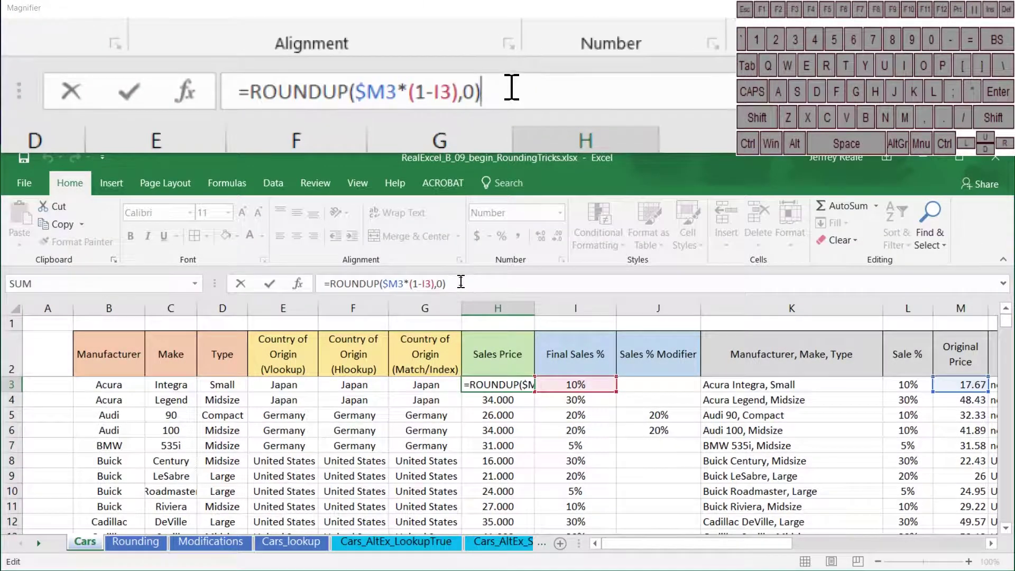
pyautogui.write('-')
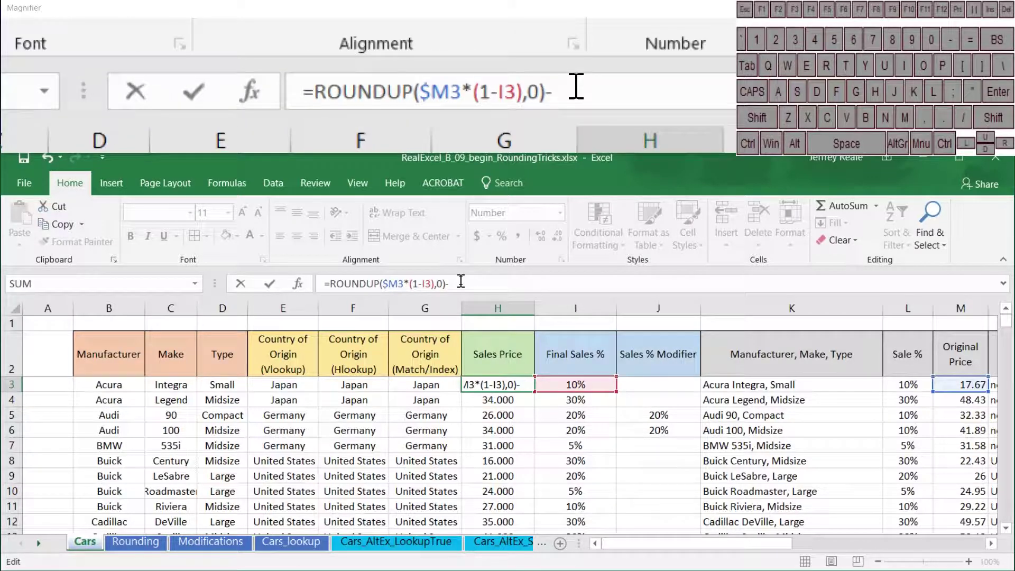
pyautogui.write('.001')
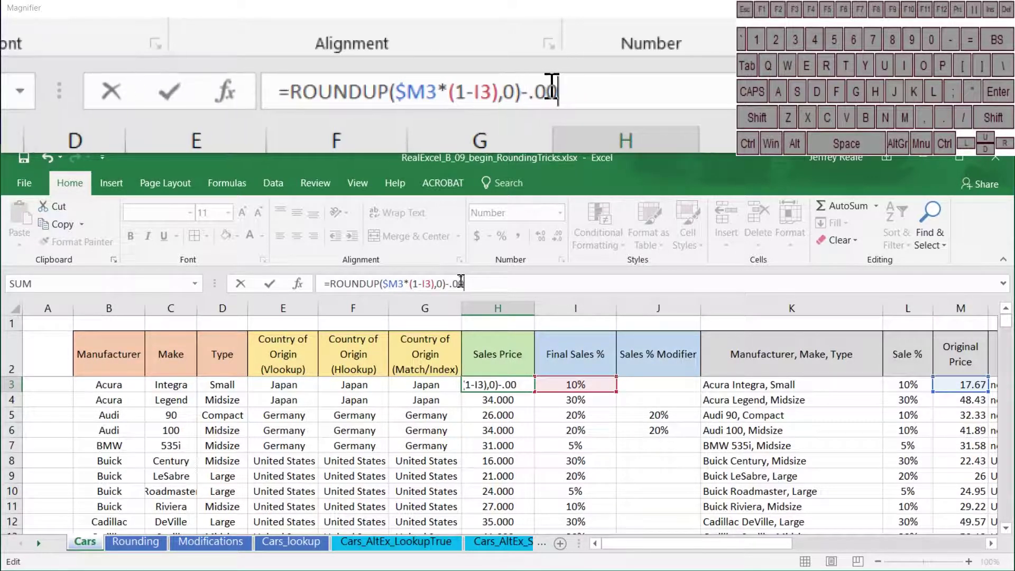
pyautogui.press('Return')
# Step: Fill the H3 formula with the .001 subtraction down the Sales Price column and check the resulting prices
pyautogui.click(516, 381)
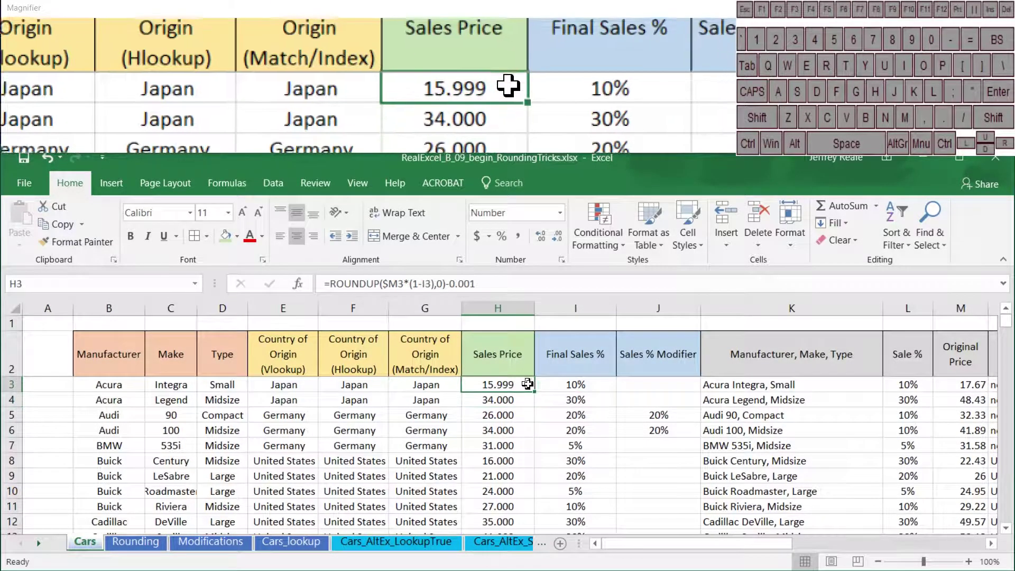
pyautogui.doubleClick(533, 392)
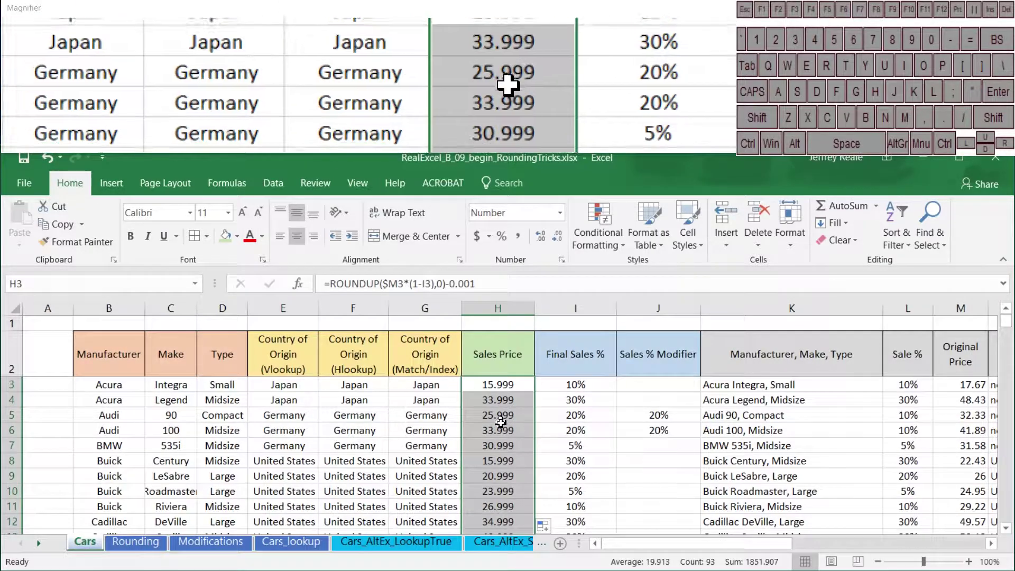
pyautogui.scroll(-4, 501, 417)
pyautogui.scroll(-7, 504, 424)
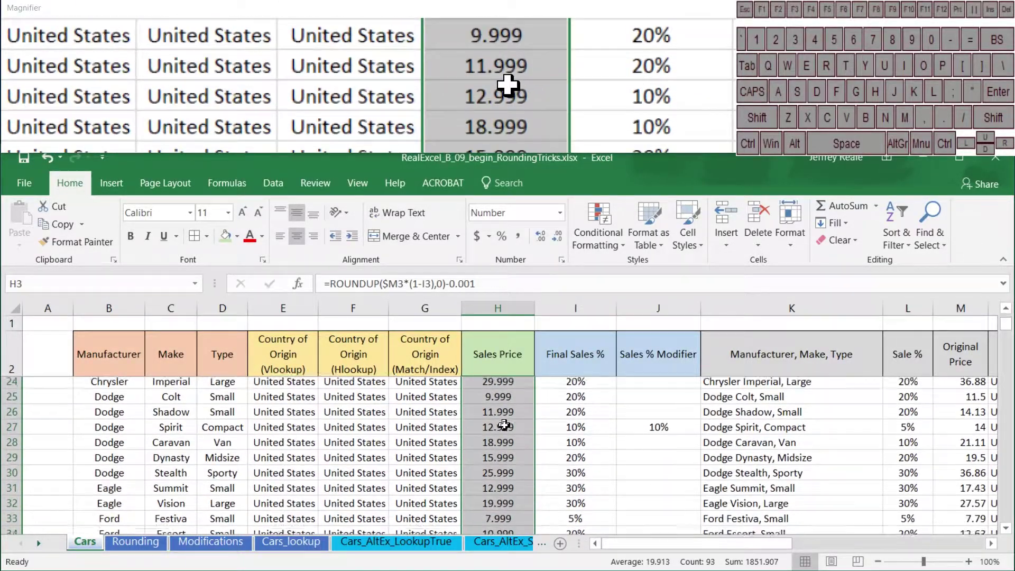
pyautogui.scroll(11, 506, 423)
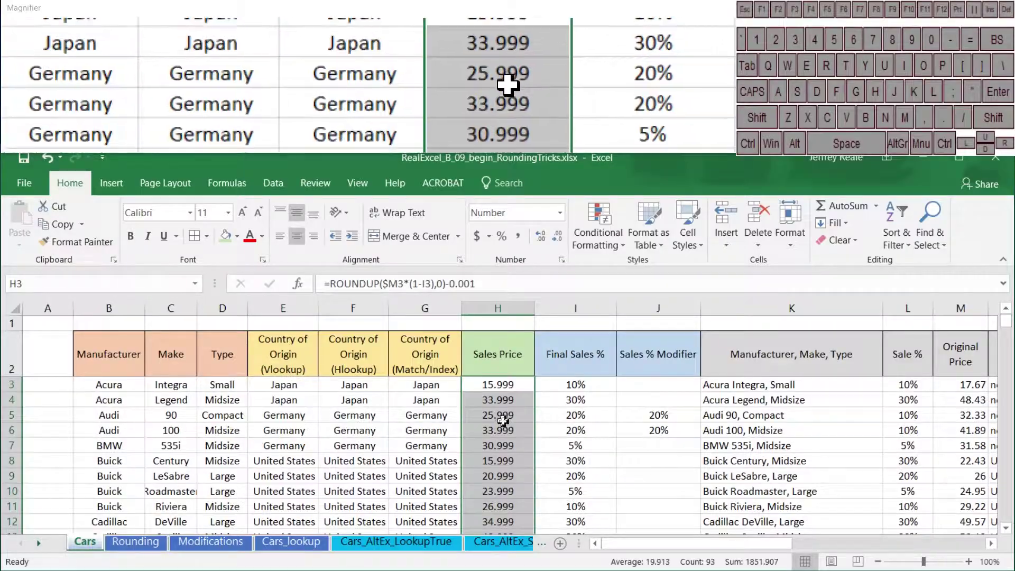
pyautogui.click(520, 445)
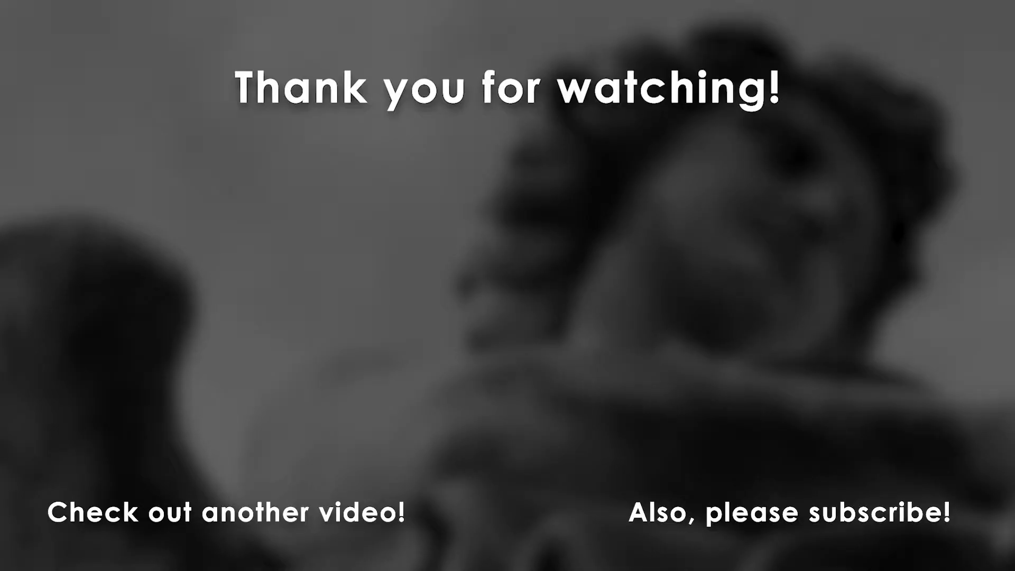